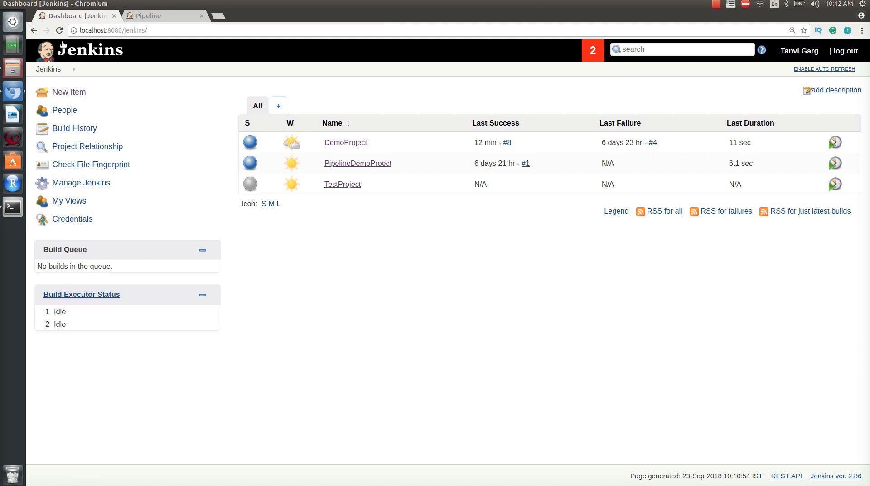
Step: Create a new Pipeline item named TestPipeline
click(77, 93)
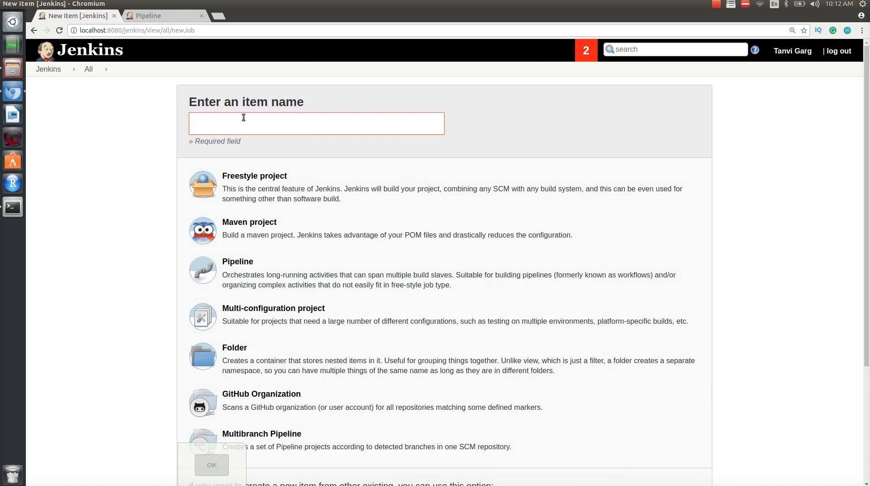
text(TestPipeline)
click(271, 268)
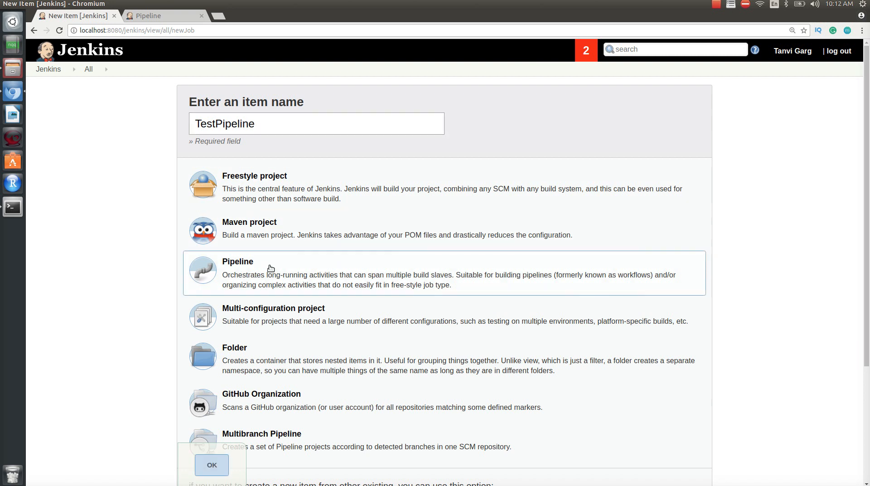
click(213, 463)
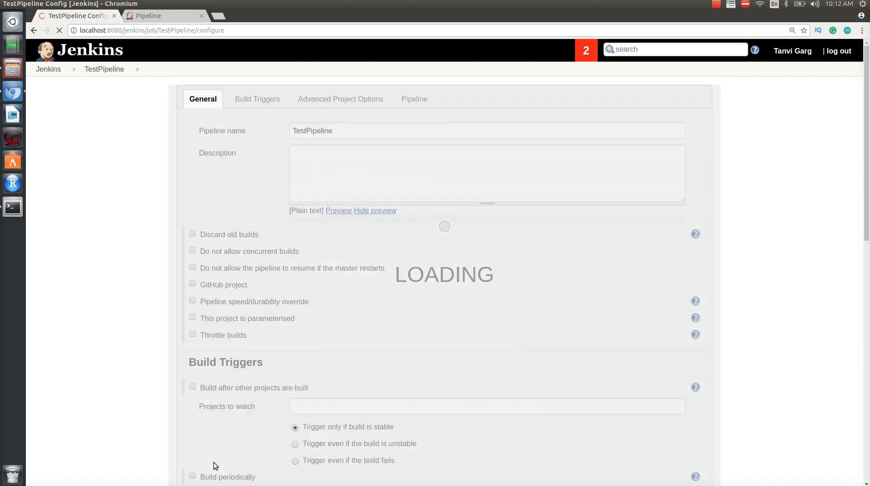
Step: Look through TestPipeline's configuration sections down to the pipeline script definition, and return to the dashboard
scroll(377, 207, down, 10)
scroll(377, 208, down, 1)
scroll(377, 208, up, 10)
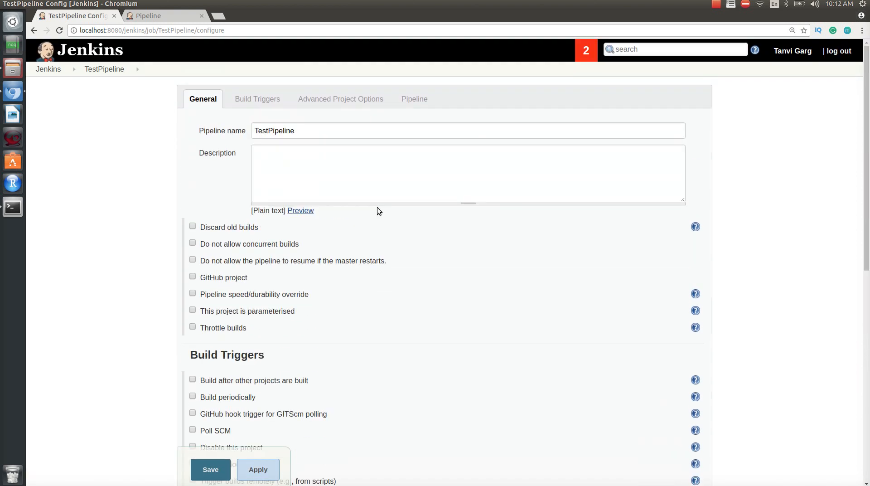
scroll(377, 207, down, 10)
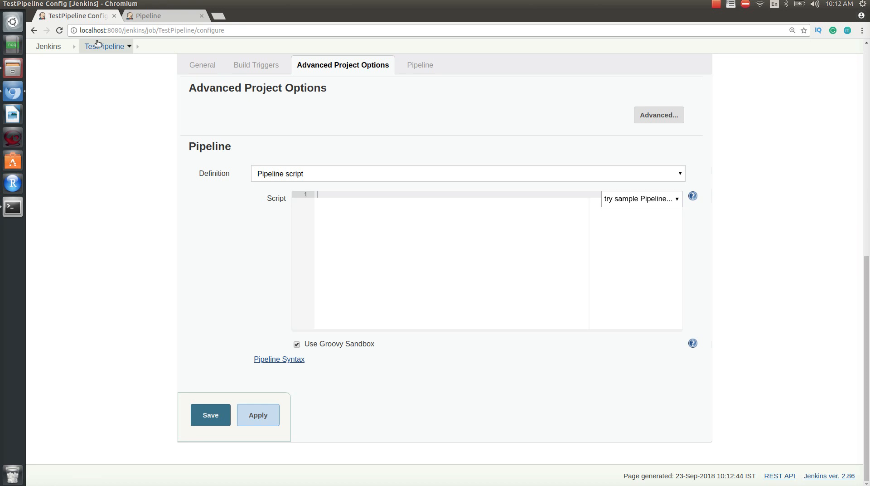
click(56, 49)
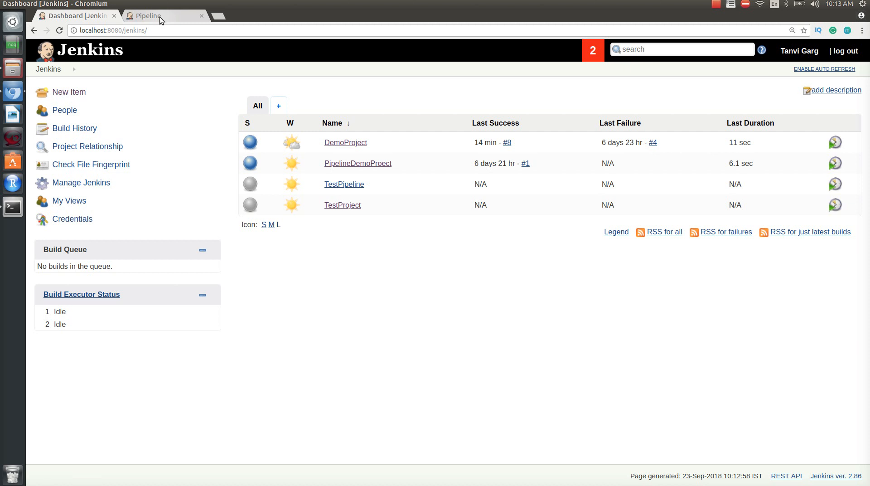
Step: Review the Code, Versatile and Extensible features under "Why Pipeline?" in the Jenkins Pipeline documentation
click(160, 17)
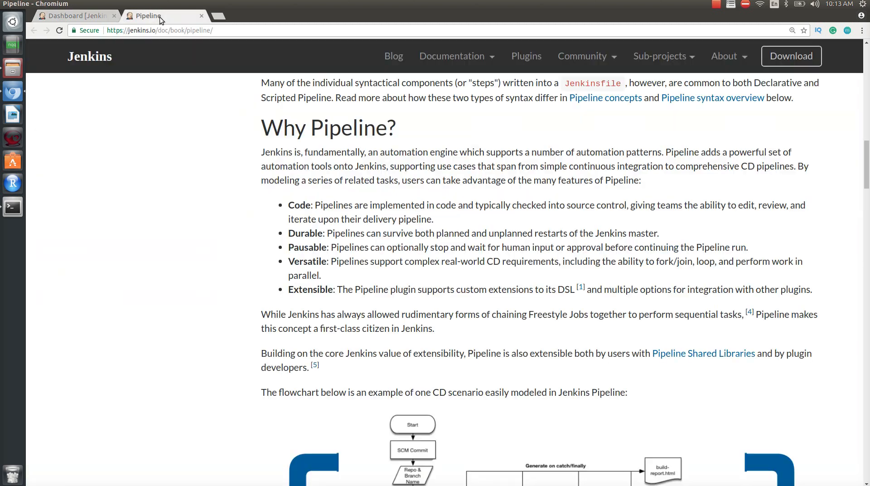
double_click(302, 204)
click(303, 254)
double_click(303, 265)
double_click(311, 289)
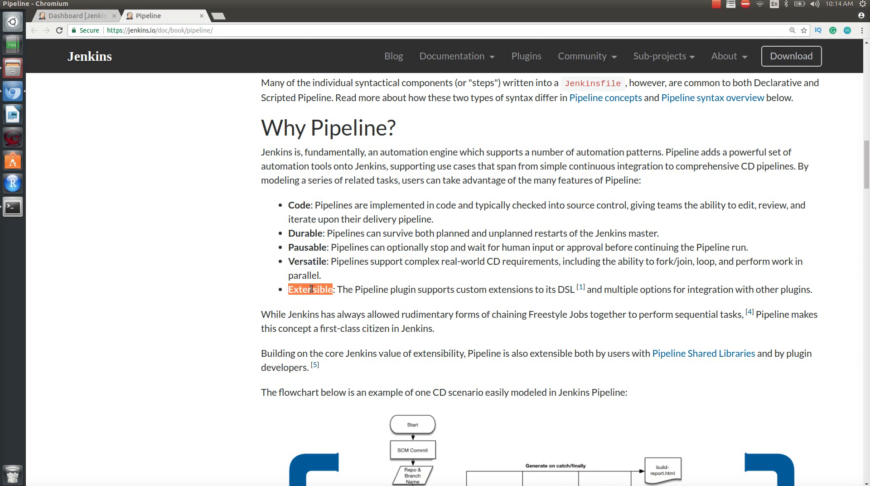
Step: Return to the Jenkins dashboard and open the configuration of PipelineDemoProect at its pipeline script
click(78, 17)
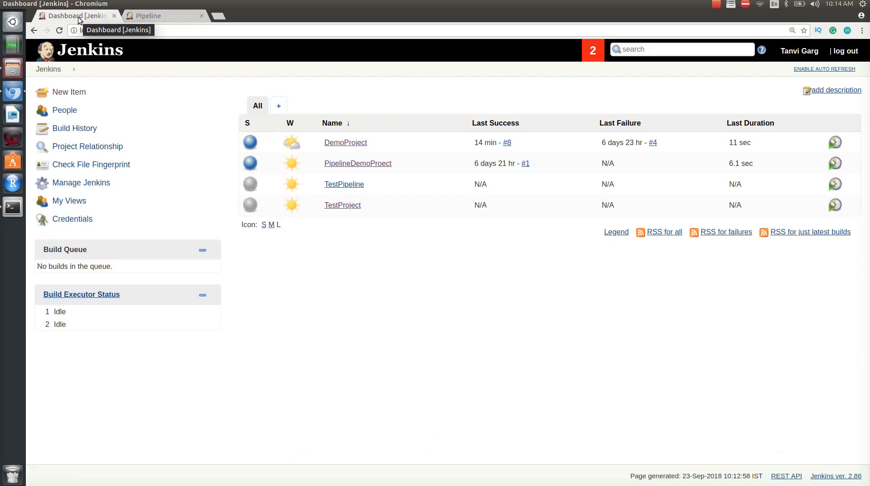
click(346, 163)
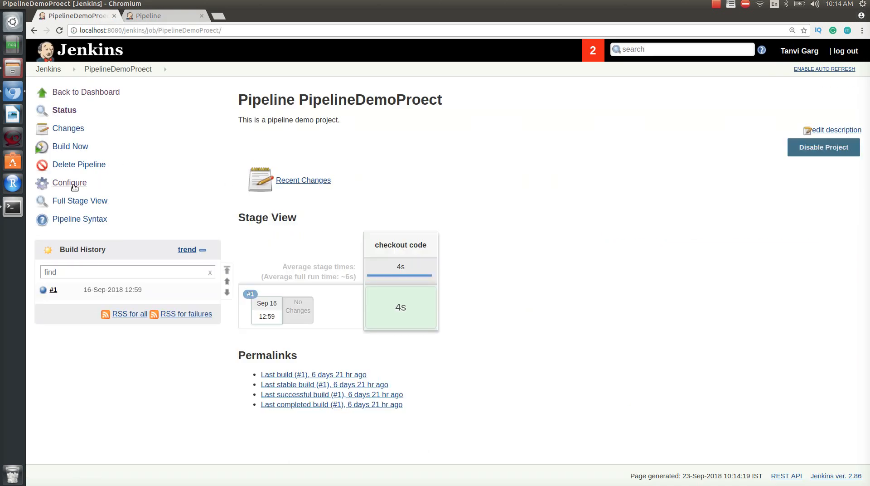
click(69, 183)
scroll(370, 229, down, 4)
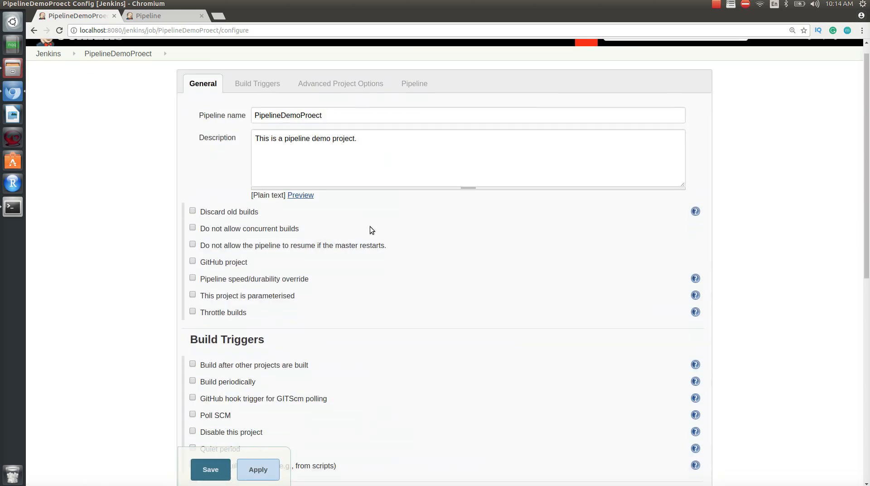
scroll(370, 227, down, 7)
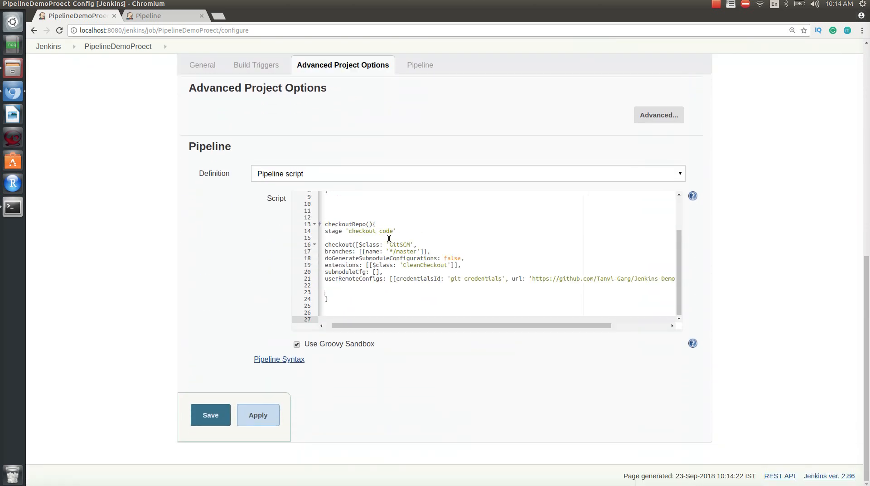
Step: Examine the script's node block, its try/catch call to checkoutRepo(), and the definition of that function
scroll(378, 326, left, 2)
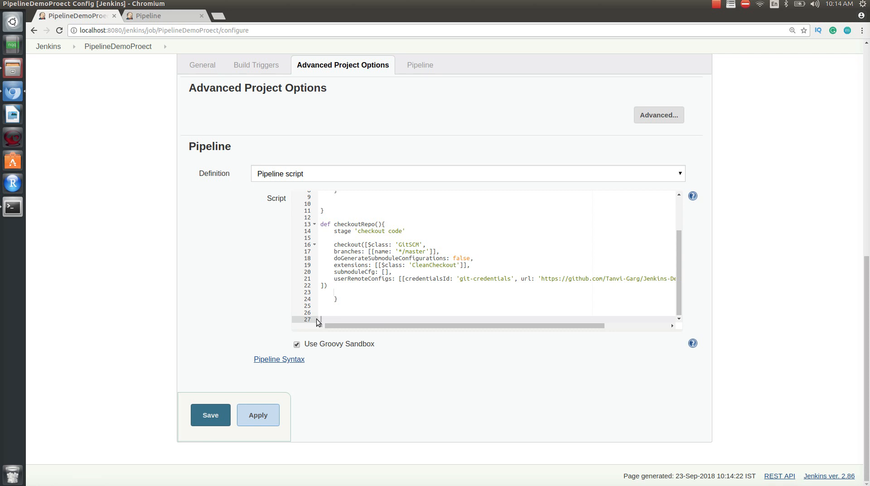
scroll(491, 241, right, 5)
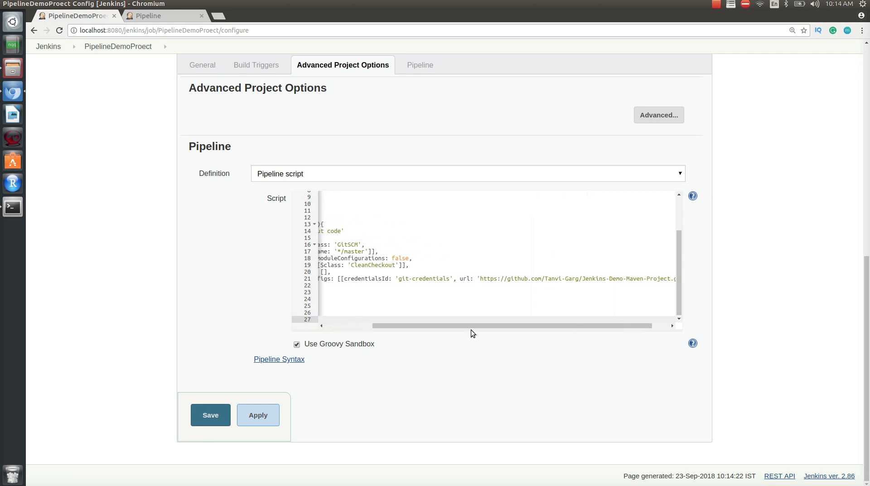
scroll(471, 327, left, 5)
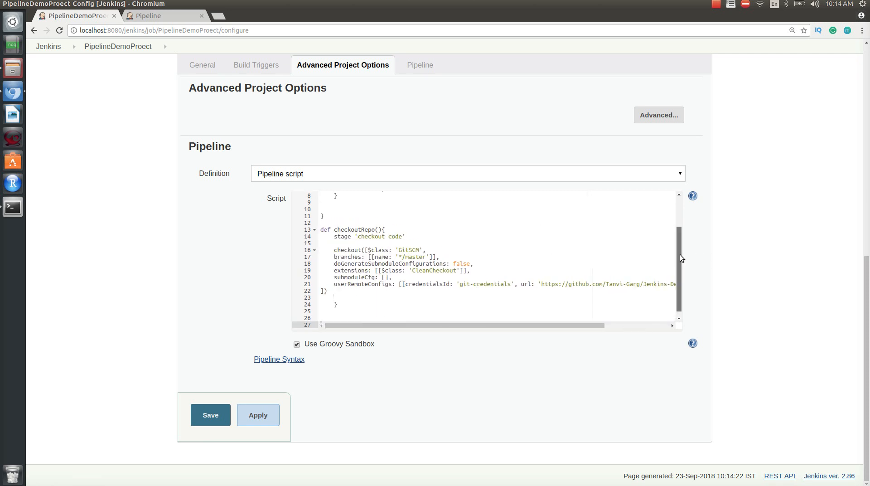
drag(679, 256, 674, 210)
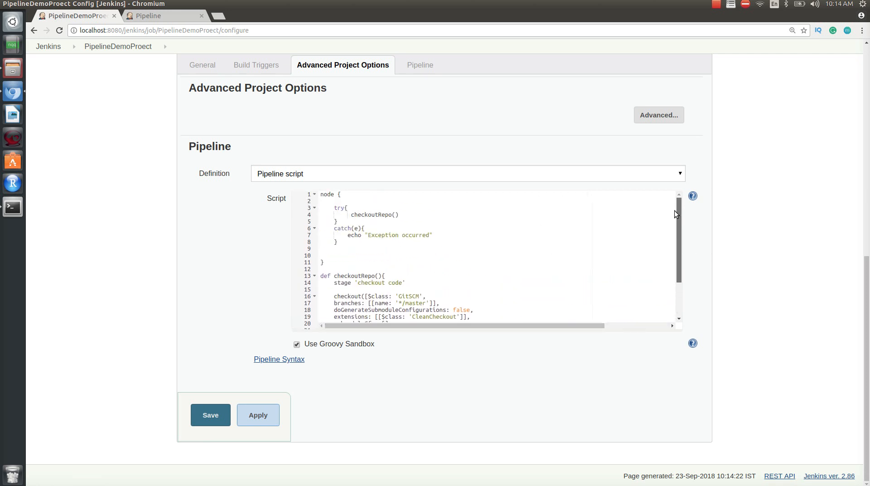
double_click(322, 195)
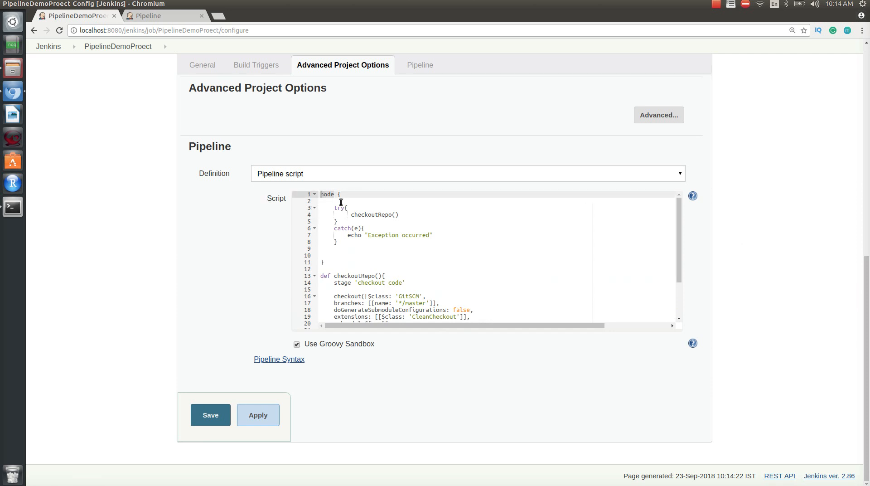
click(372, 215)
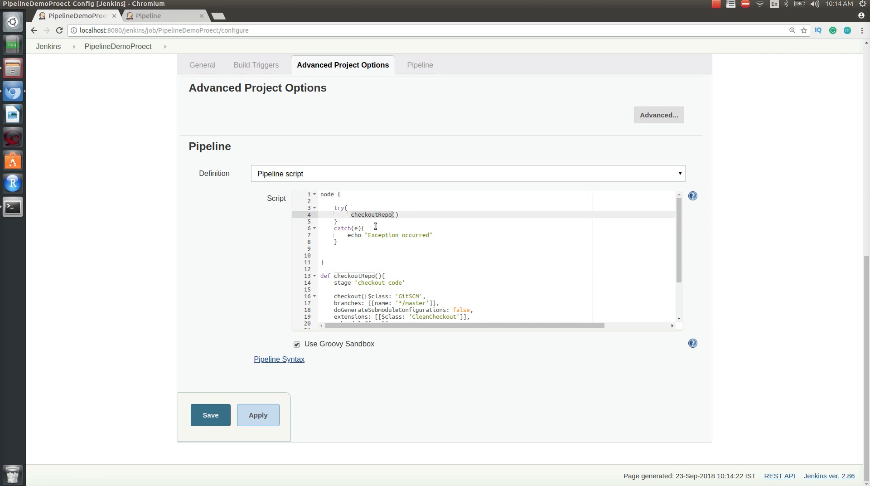
scroll(394, 226, down, 2)
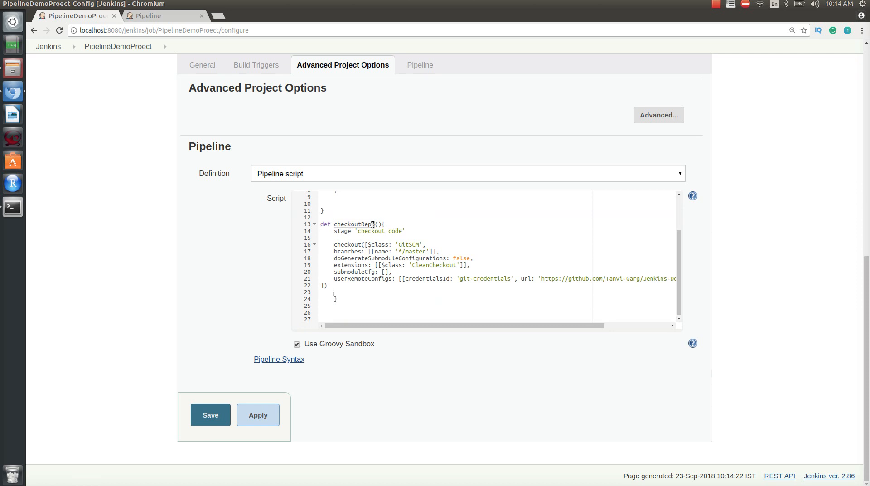
Step: Examine the checkout step's SCM class, branch name and submodule configuration setting in checkoutRepo()
double_click(346, 244)
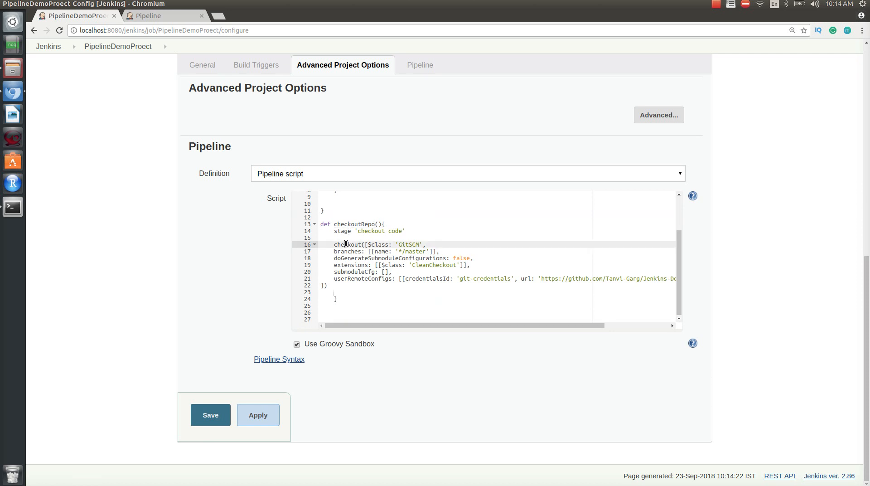
double_click(385, 244)
double_click(406, 244)
click(349, 252)
double_click(350, 251)
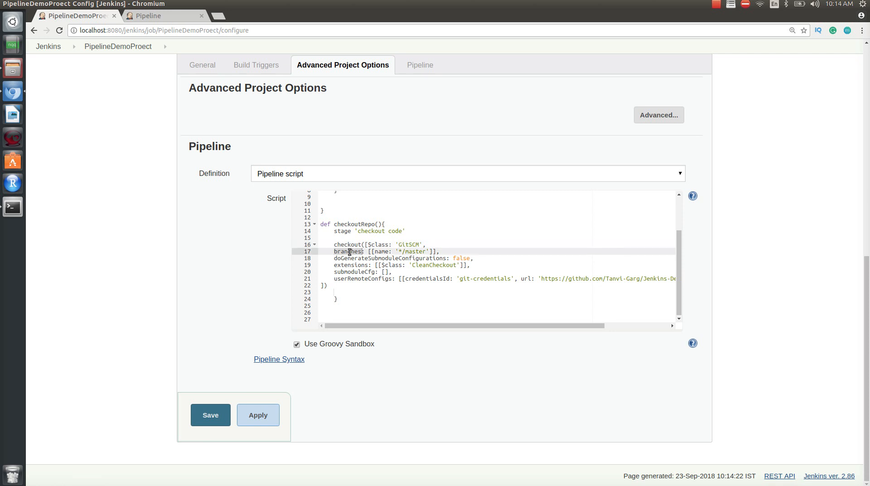
double_click(415, 252)
click(365, 259)
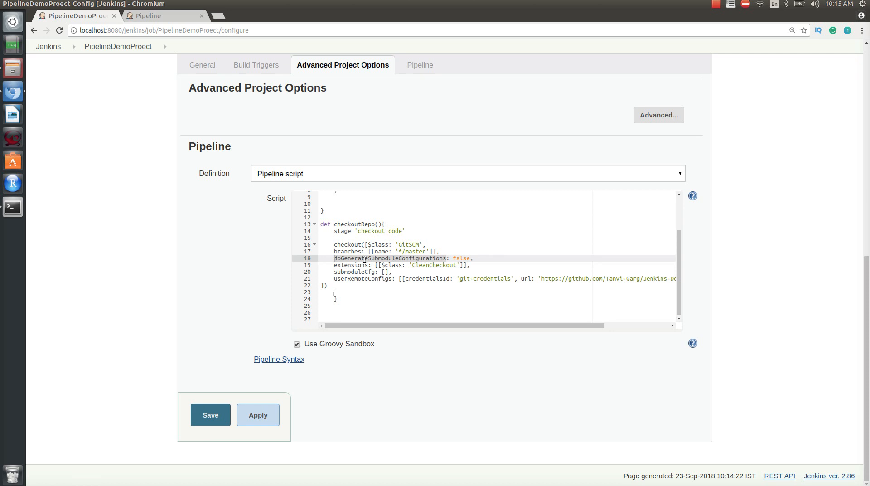
Step: Examine the checkout step's extensions and its userRemoteConfigs entry with the credentials ID and repository URL
double_click(346, 266)
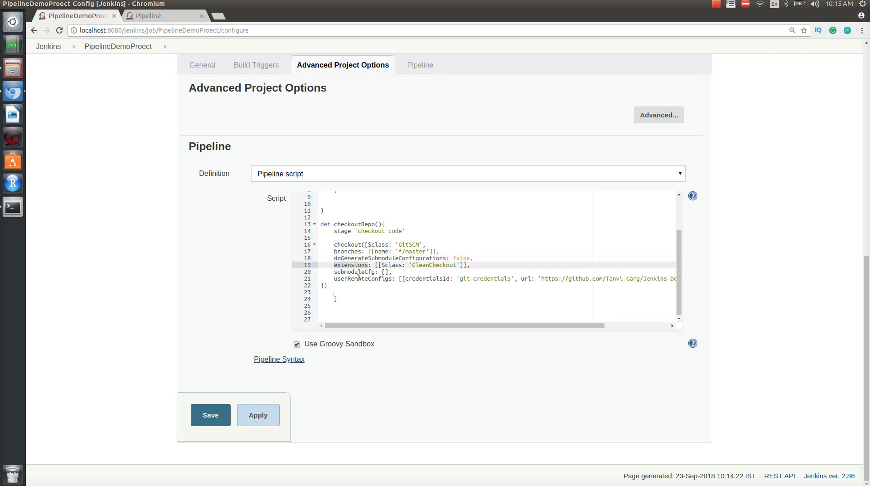
double_click(355, 279)
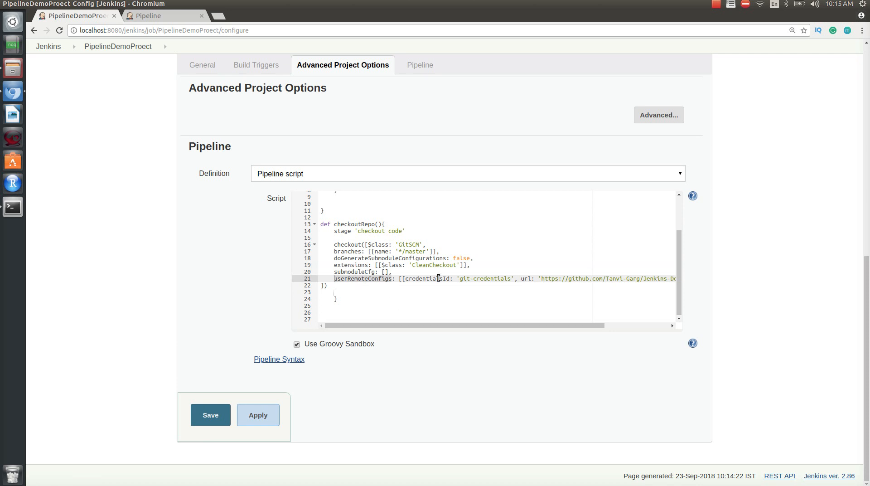
double_click(477, 278)
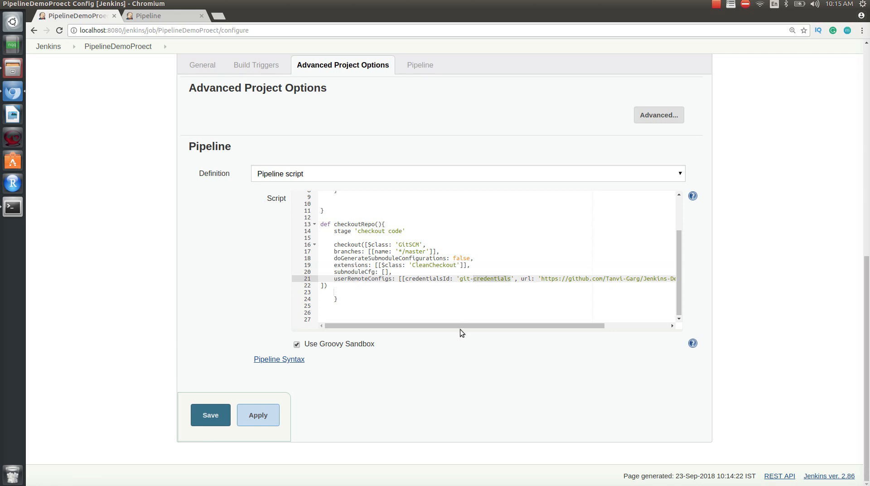
scroll(460, 328, right, 3)
scroll(461, 328, up, 2)
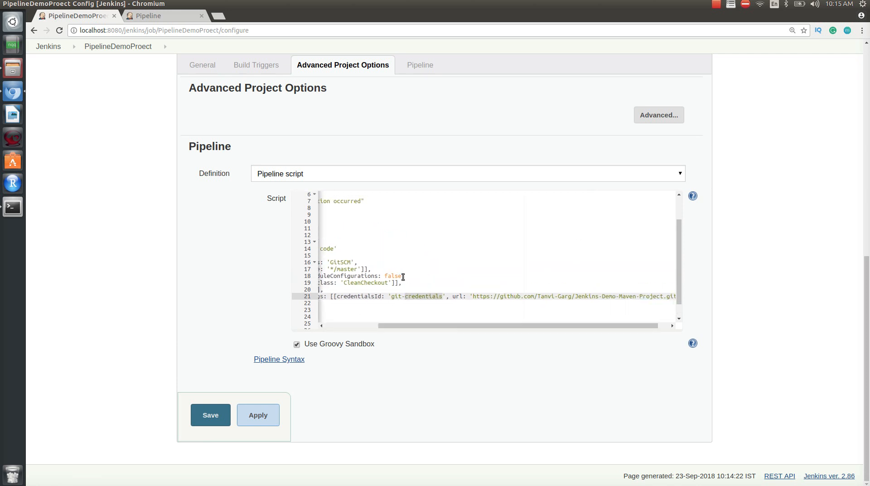
drag(415, 326, 353, 325)
Step: Apply and save the PipelineDemoProect configuration, and start a new build of the pipeline
click(254, 421)
click(220, 421)
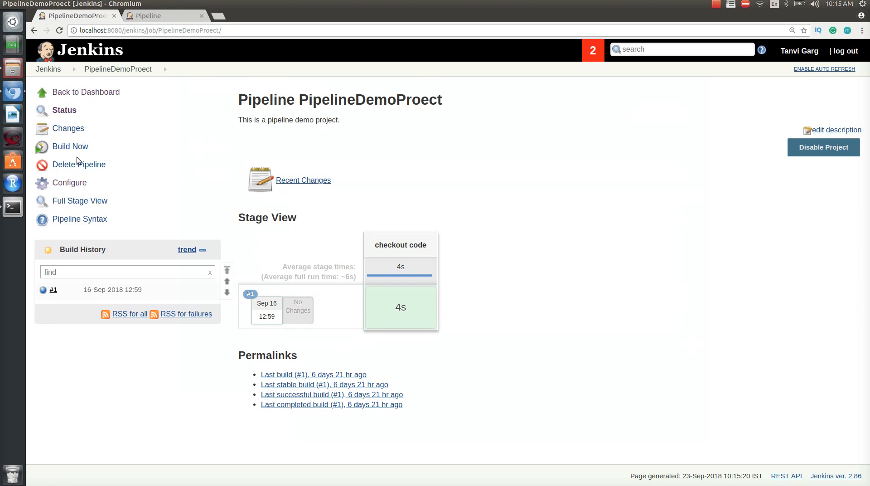
click(70, 148)
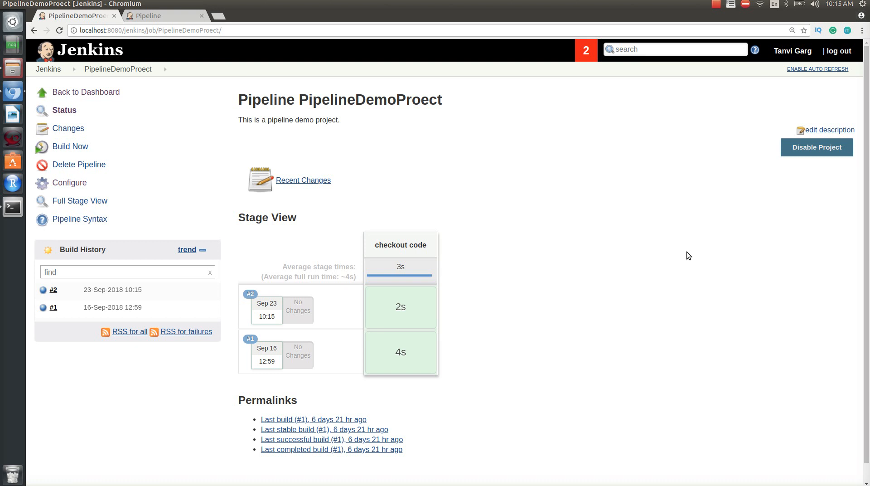
click(716, 5)
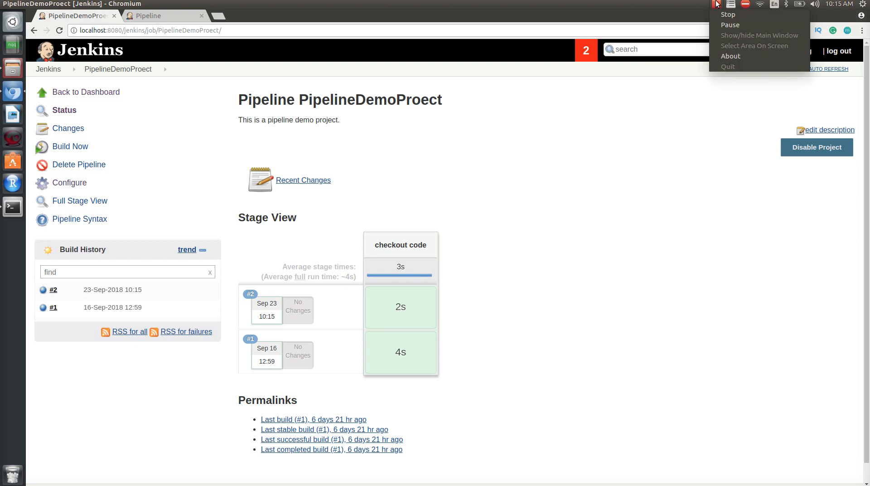